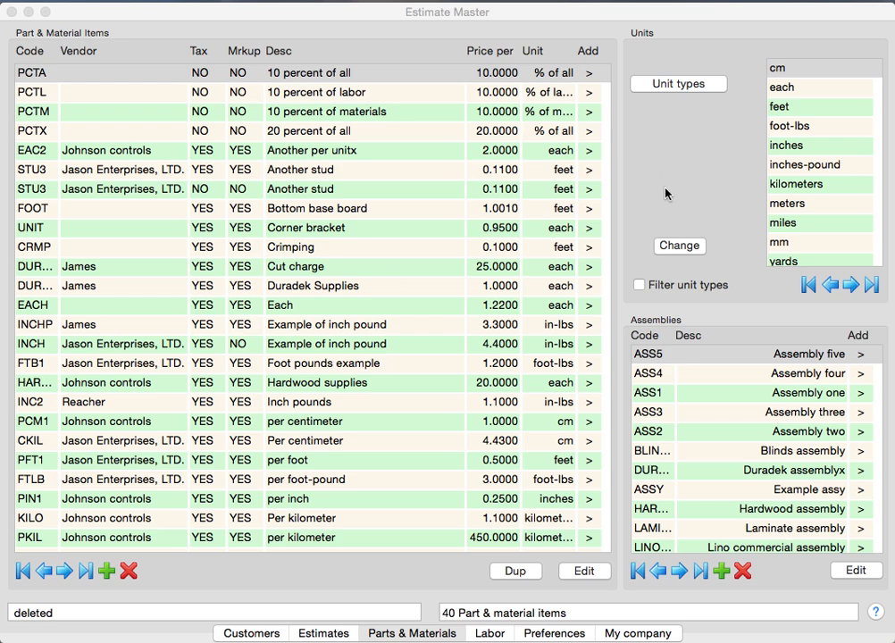
Step: Add a new part item with the unit each and set its code to EACH
click(798, 146)
click(800, 149)
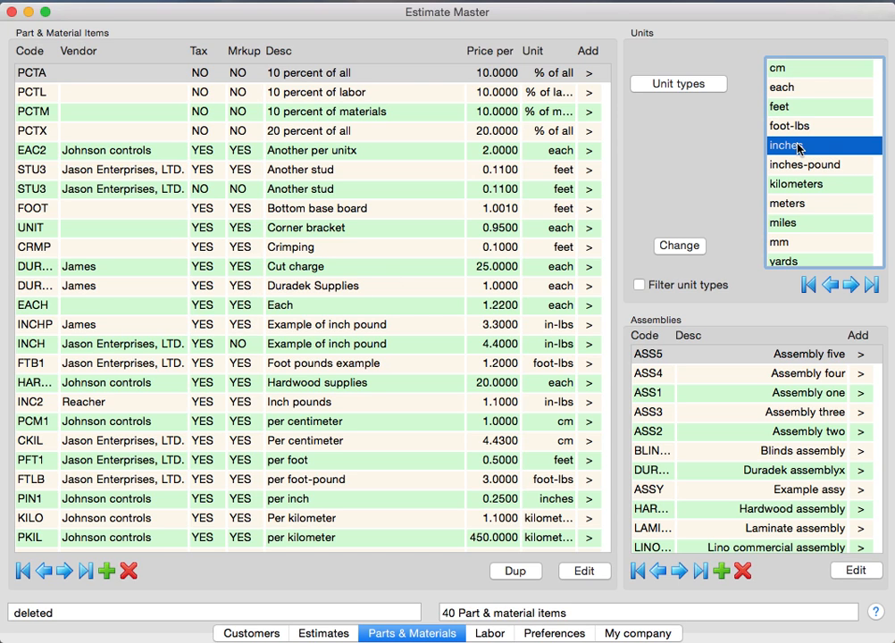
click(793, 89)
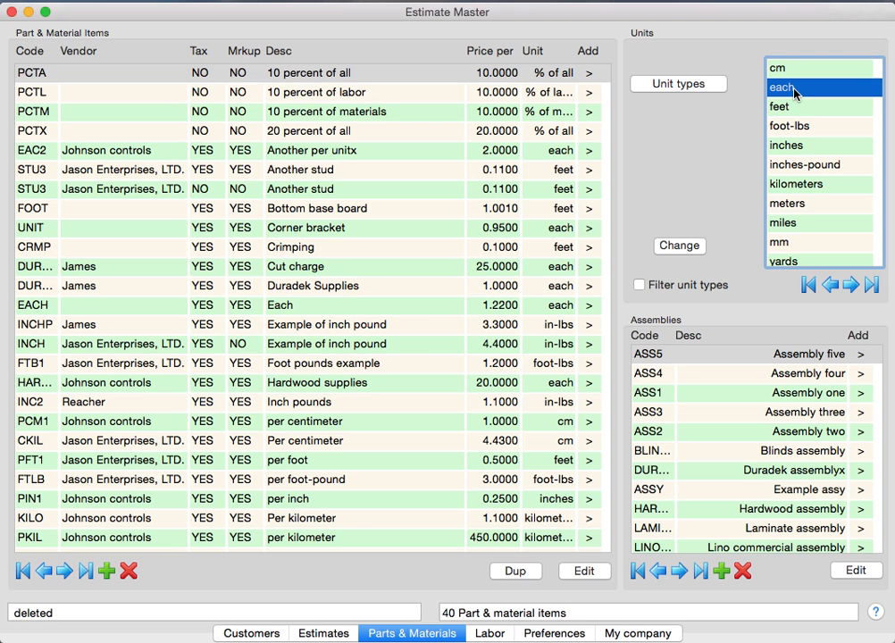
click(106, 570)
click(42, 75)
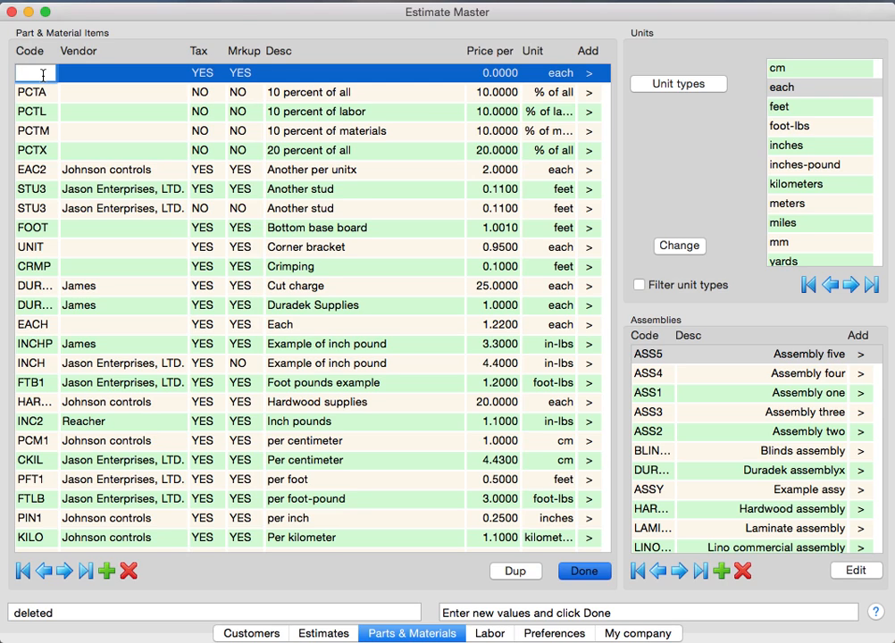
text(c)
key(BackSpace)
text(each)
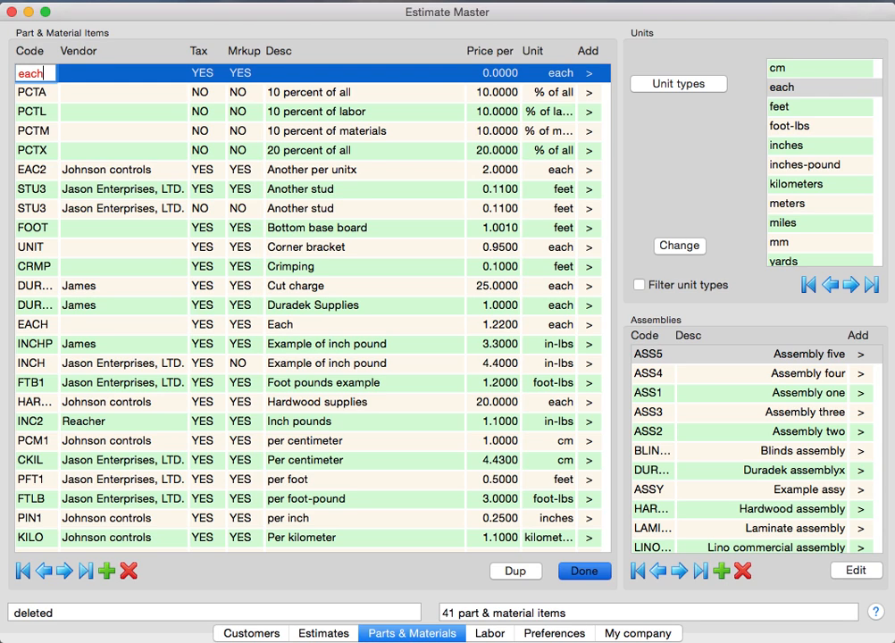
key(Return)
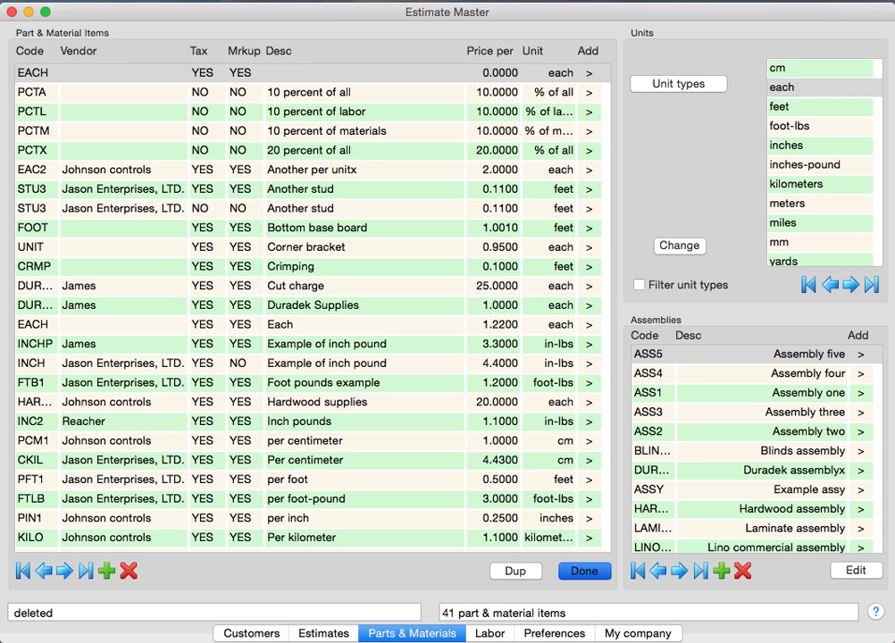
Step: Fill in the new item's vendor with the suggested name starting with J and set its description to "Description"
click(90, 73)
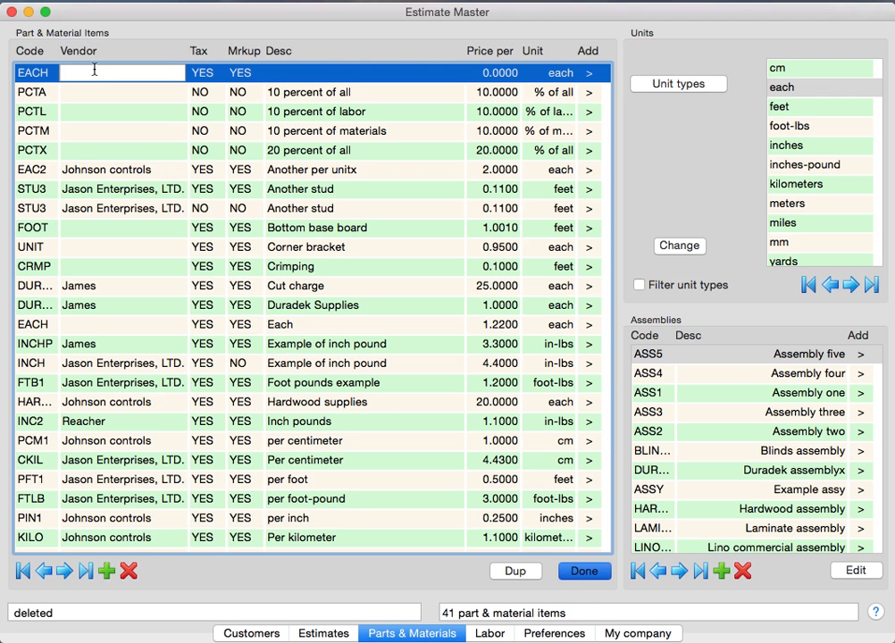
click(89, 71)
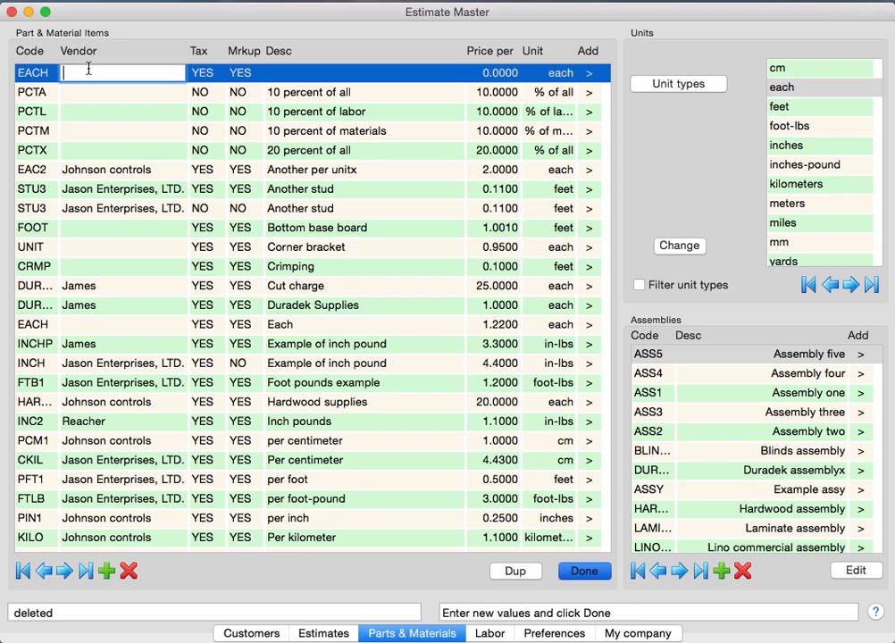
text(j)
click(89, 126)
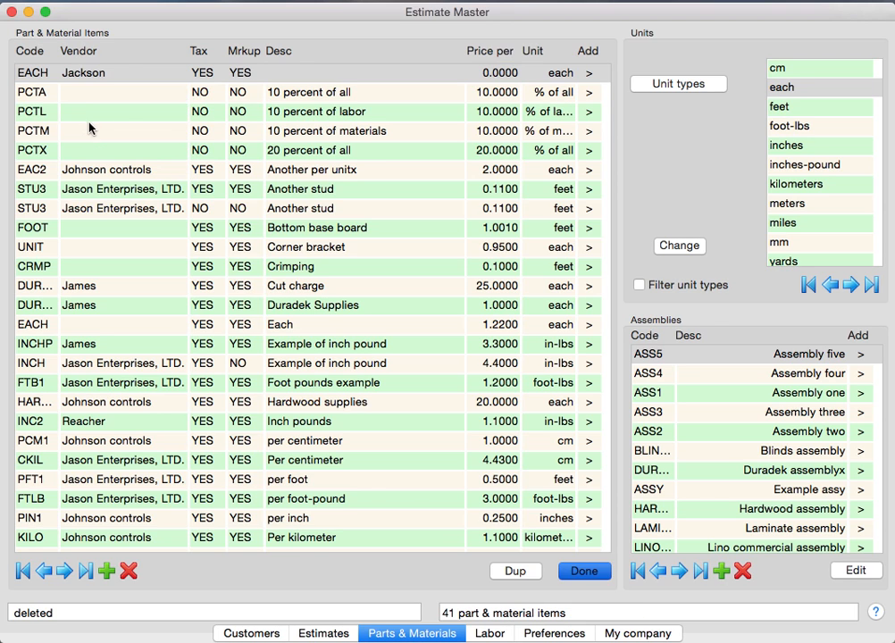
click(322, 79)
click(322, 77)
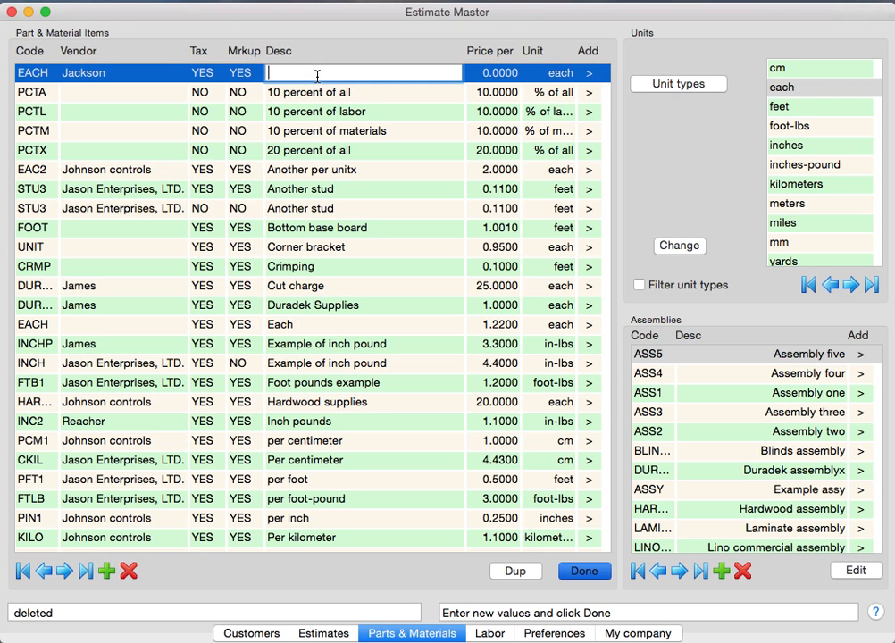
text(Description)
key(Return)
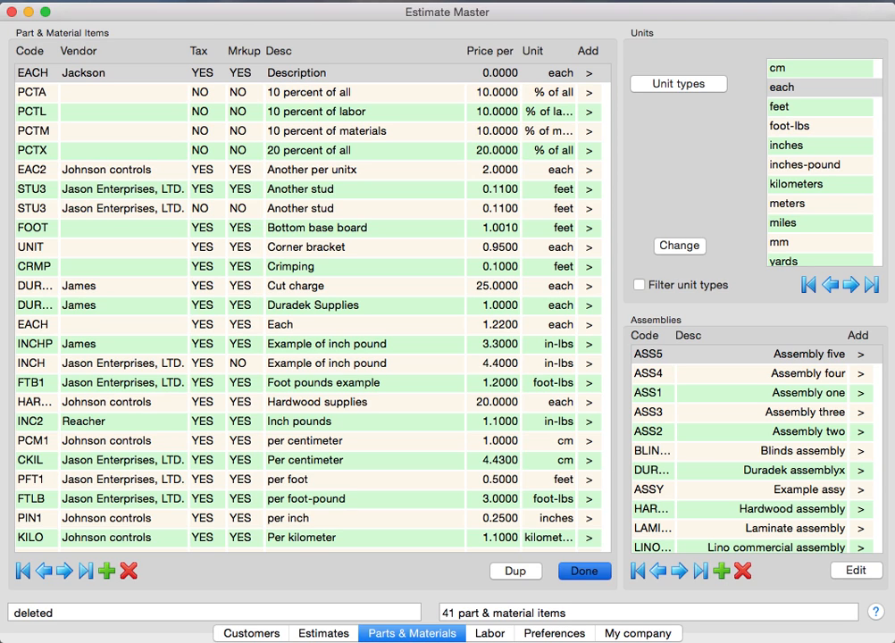
Step: Set the new EACH item's price per unit to 1 and finish editing the parts list
click(490, 75)
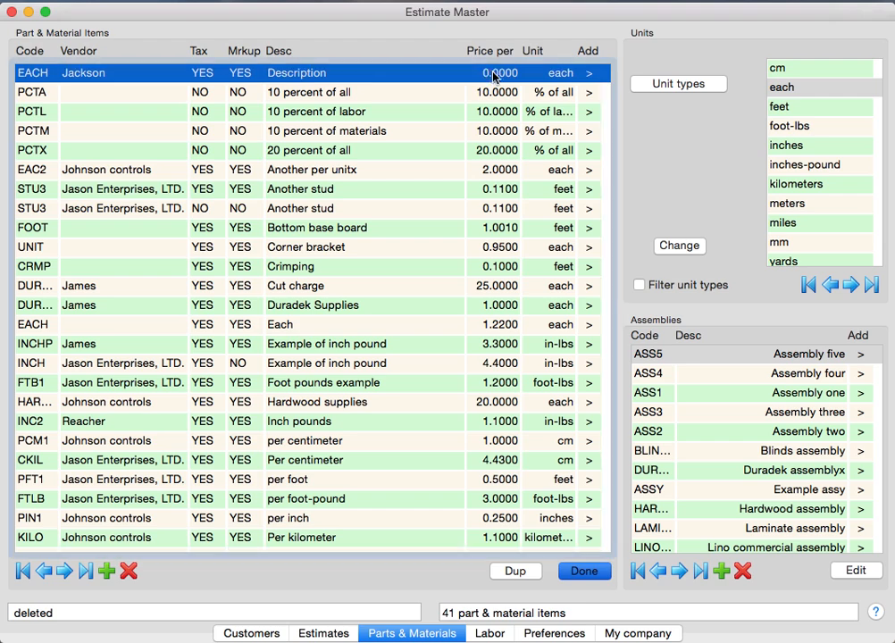
click(513, 76)
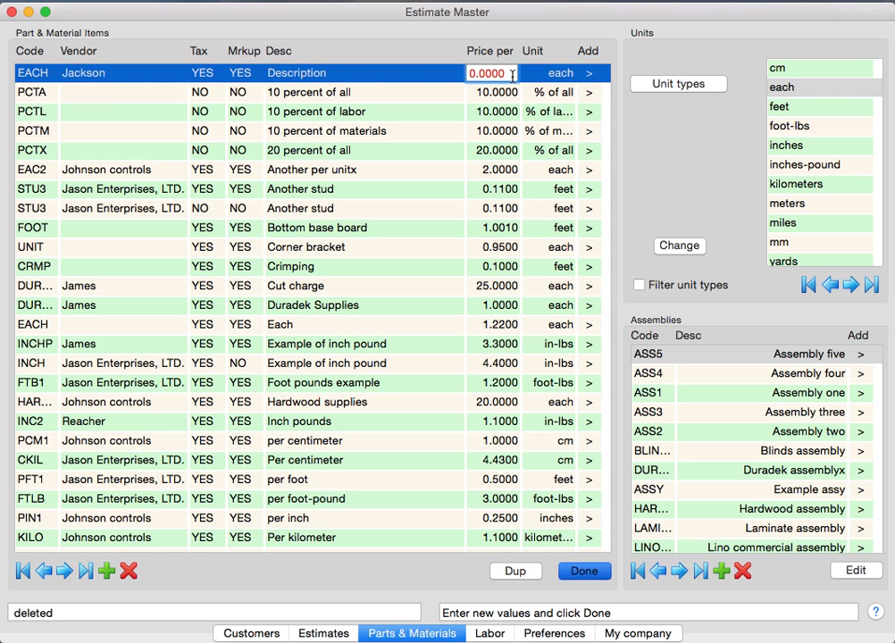
key(BackSpace)
key(BackSpace)
key(BackSpace)
key(BackSpace)
key(BackSpace)
key(BackSpace)
text(1)
key(Return)
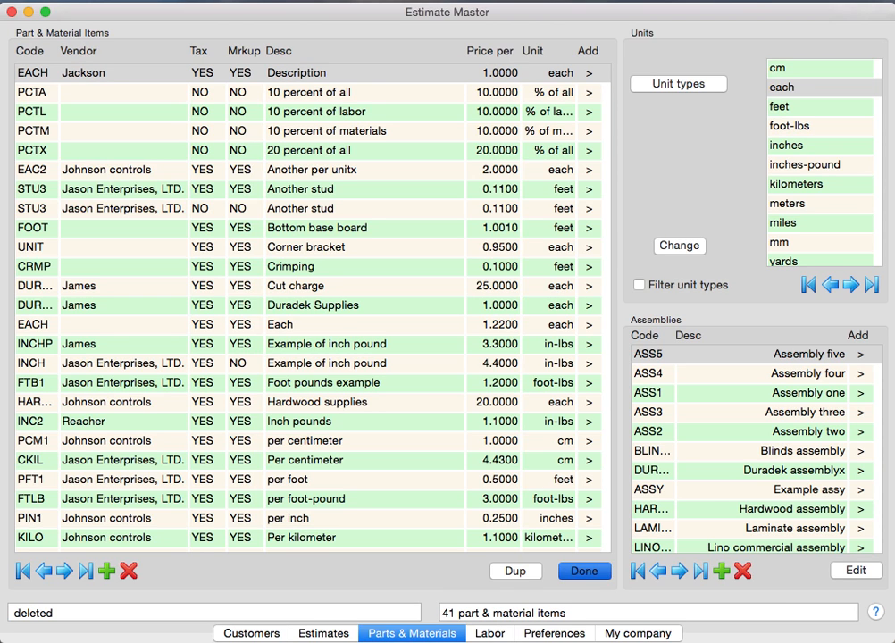
click(588, 570)
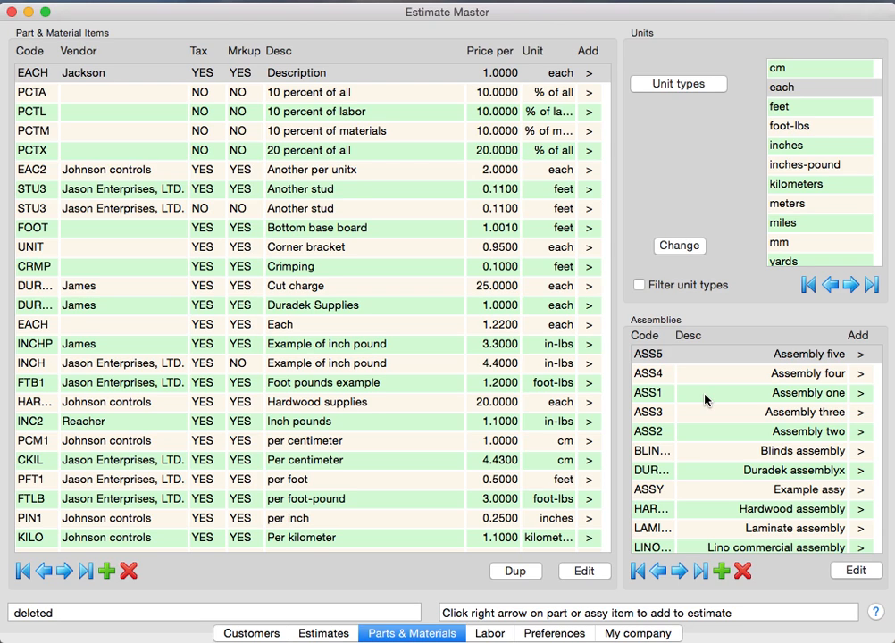
Step: Examine the items contained in assembly ASS3 in assembly editing mode, and leave editing without changes
click(862, 572)
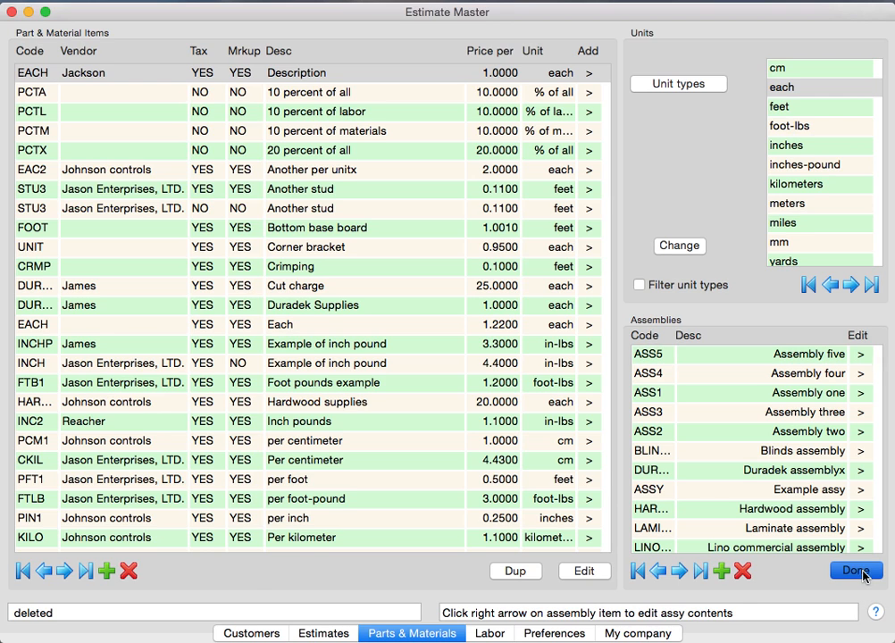
click(861, 414)
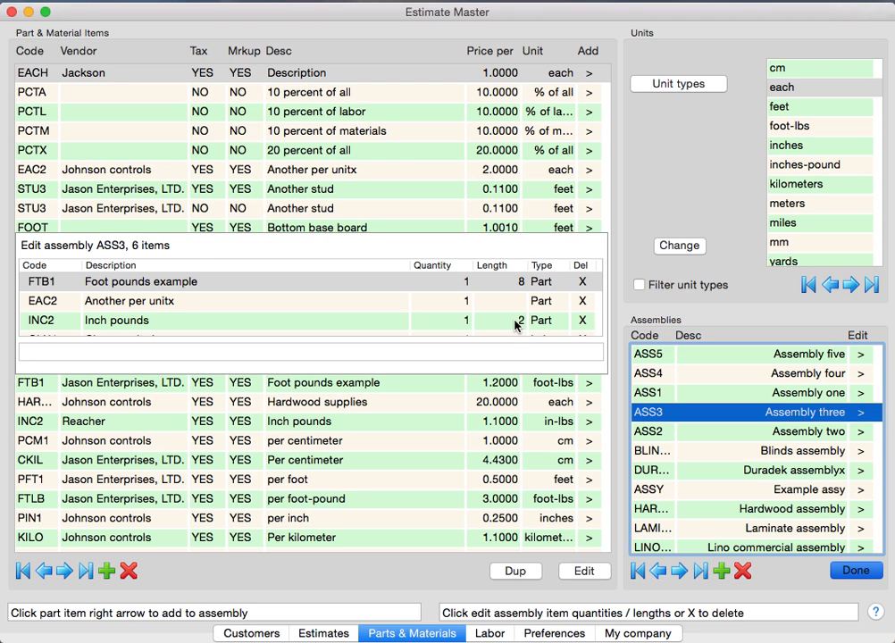
click(854, 574)
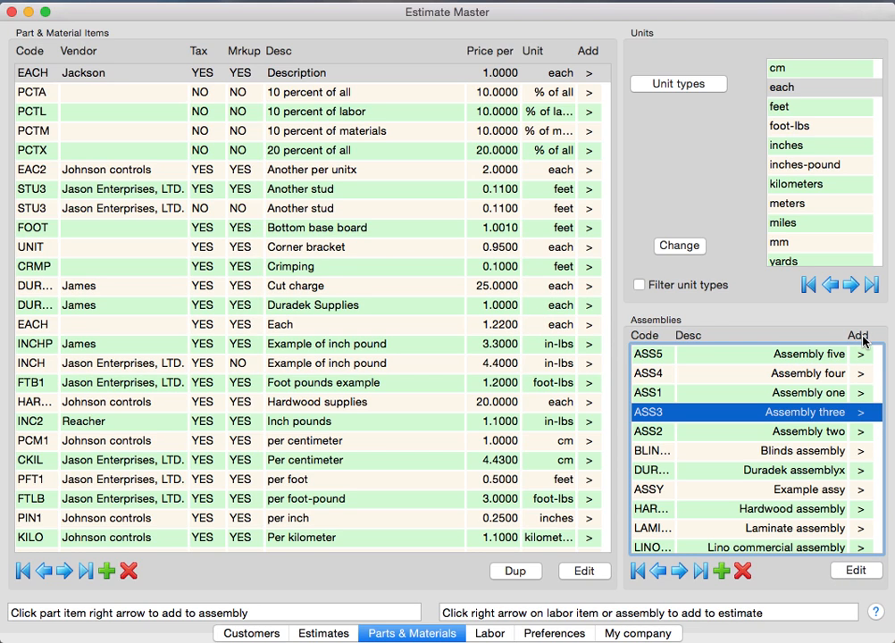
click(861, 413)
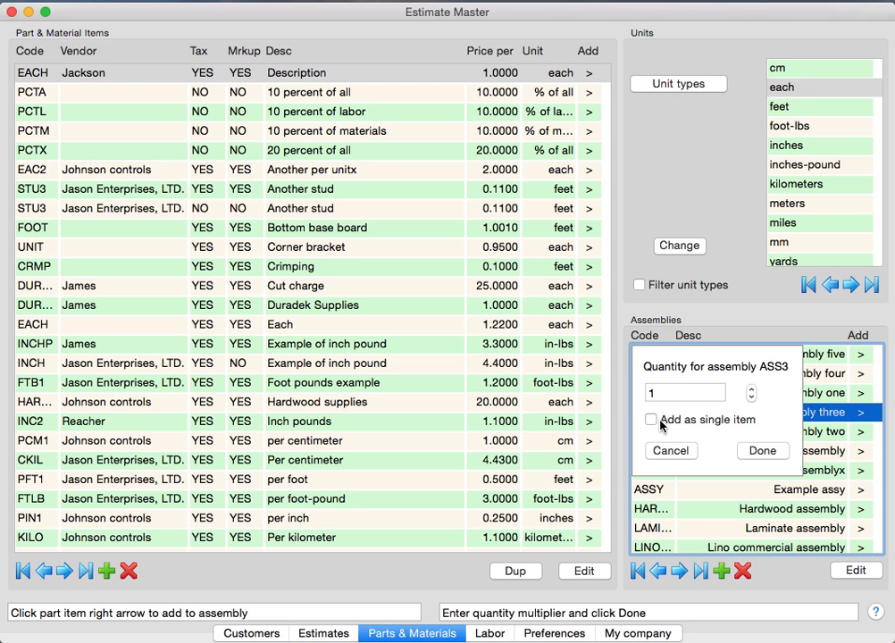
click(653, 421)
click(652, 419)
click(678, 455)
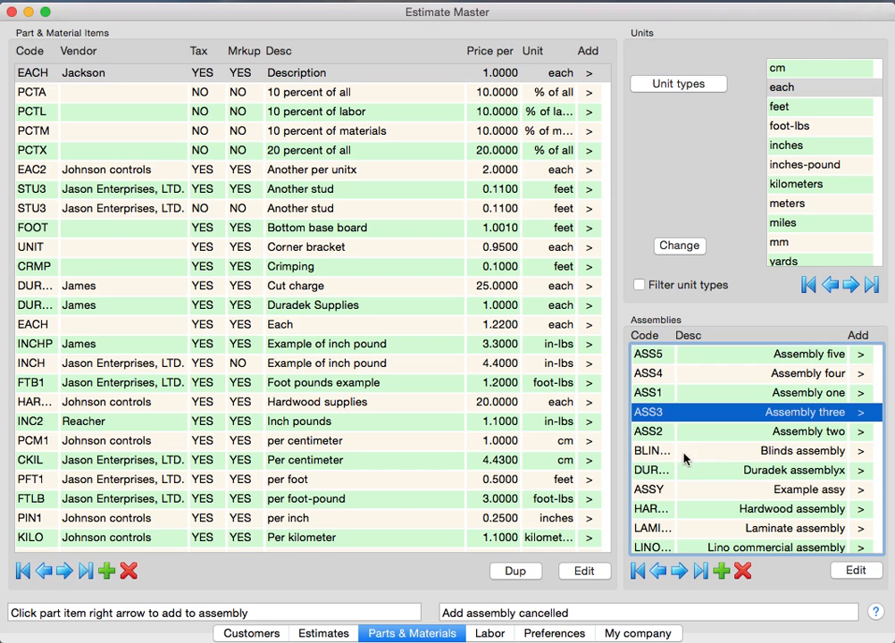
Step: Make the selected customer's estimate without the number 2 in its description the current estimate
click(331, 634)
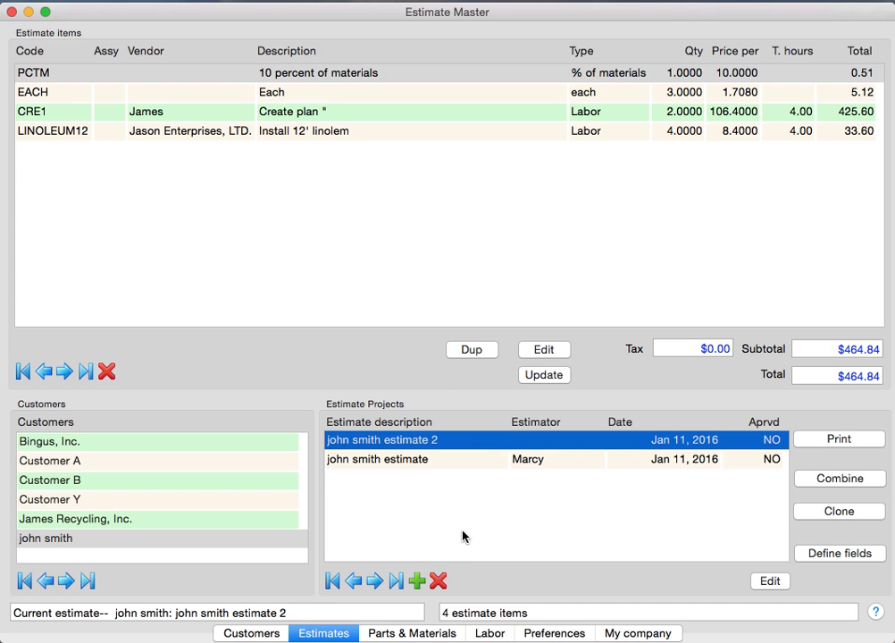
click(419, 460)
click(418, 441)
click(419, 460)
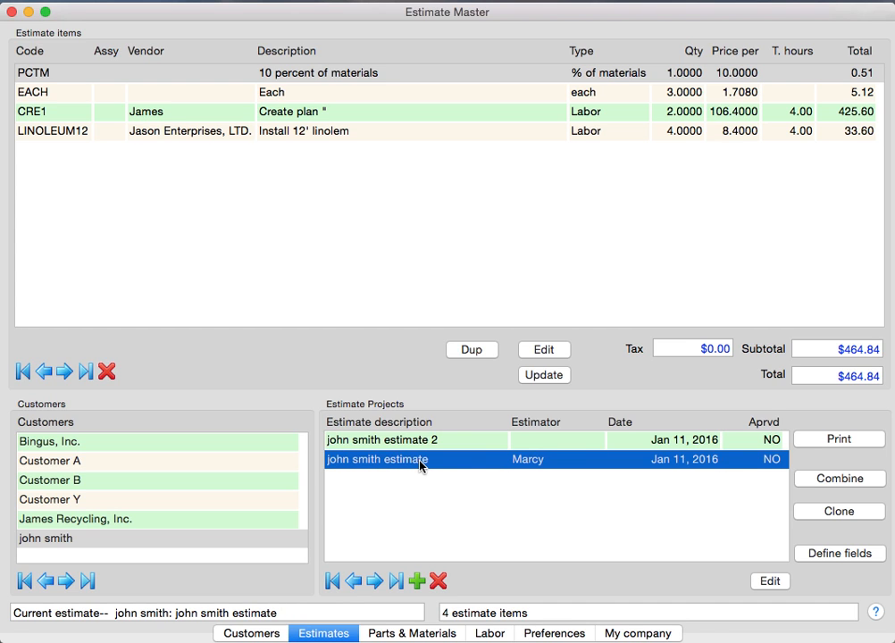
Step: Add assembly ASS3 to the current estimate with a quantity of 12, leaving it as separate items
click(406, 633)
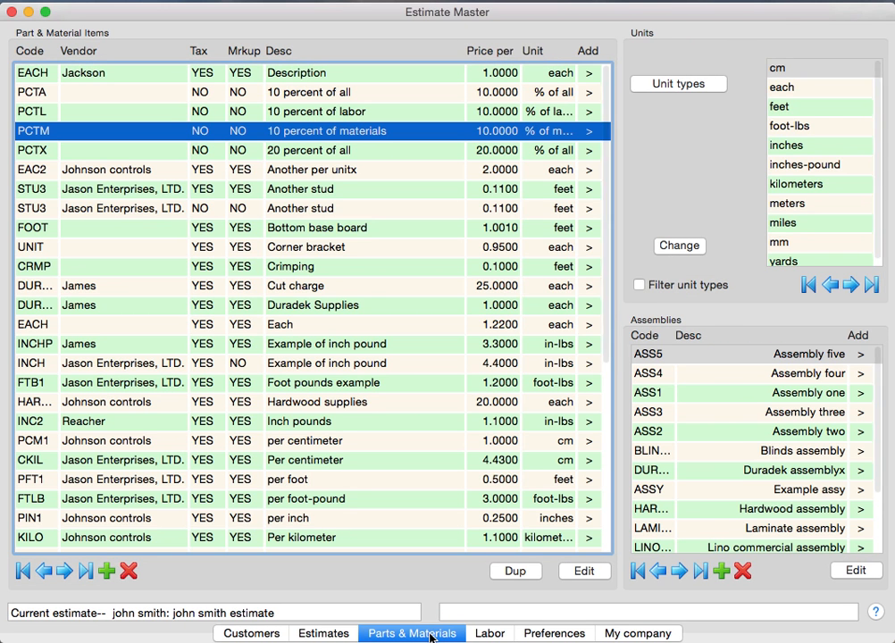
click(862, 413)
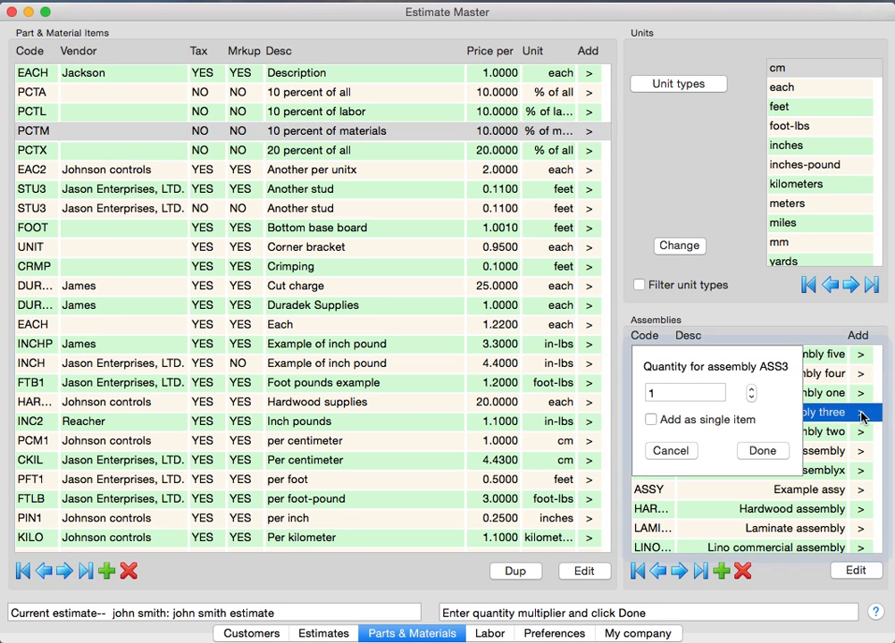
click(679, 394)
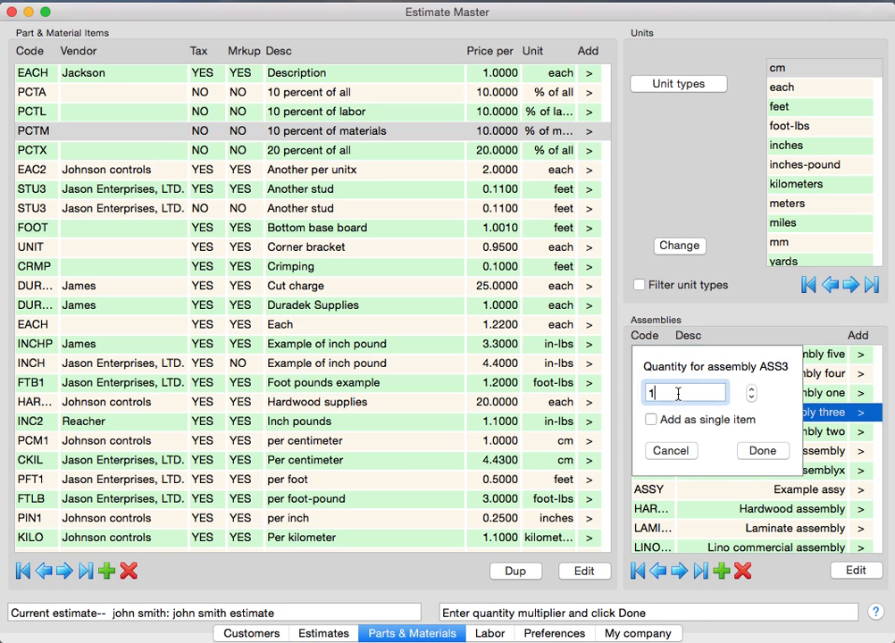
text(2)
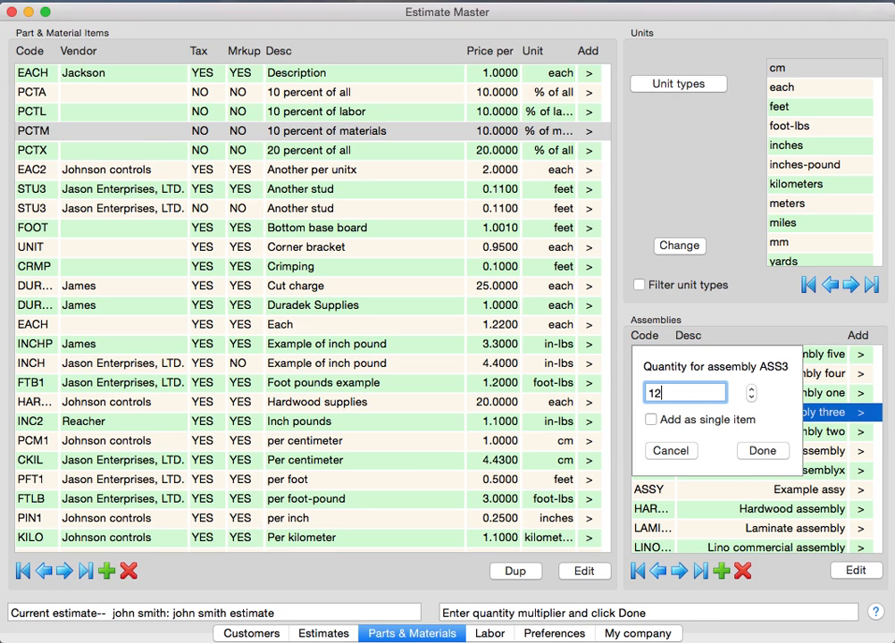
click(768, 452)
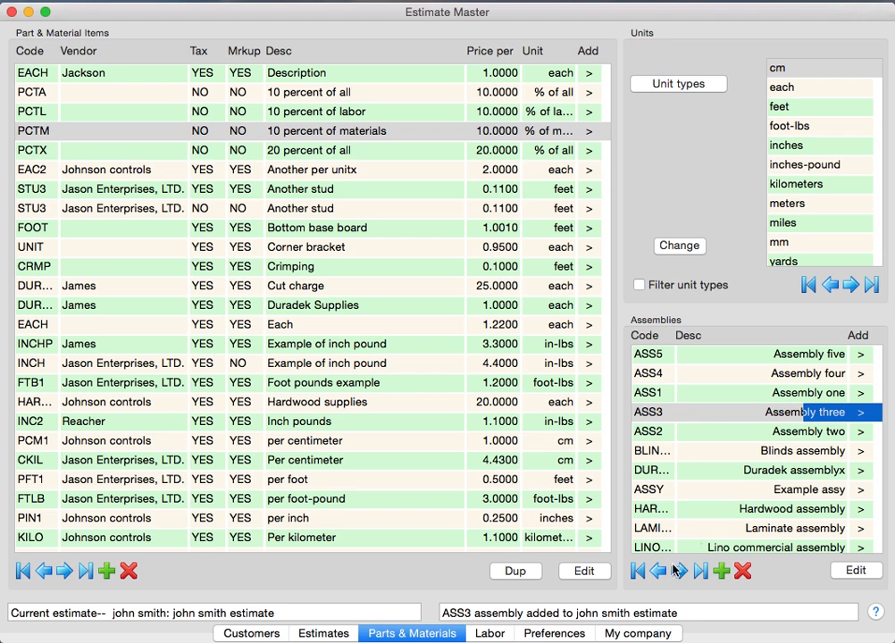
Step: Sort the current estimate's items by assembly and return to the parts and materials list
click(345, 637)
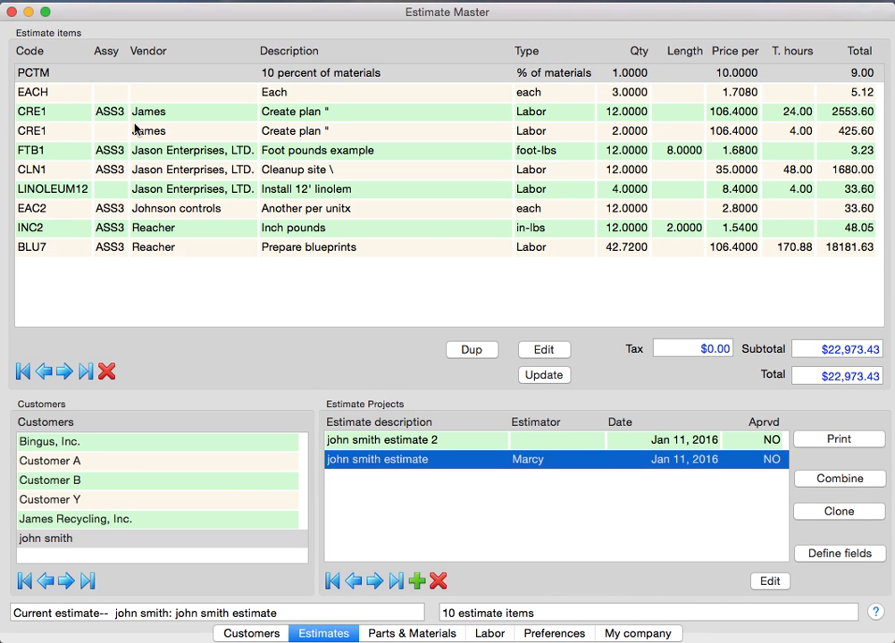
click(106, 51)
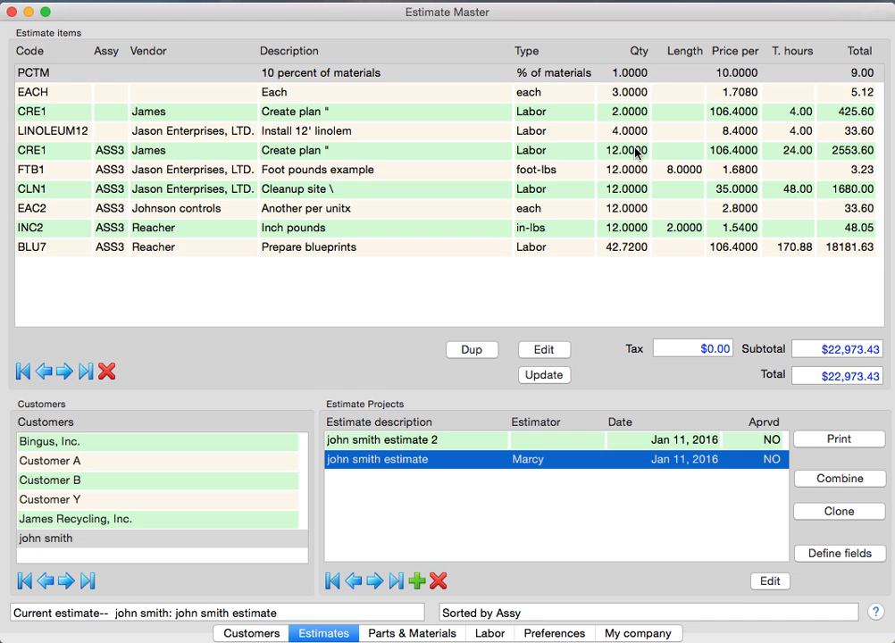
click(436, 635)
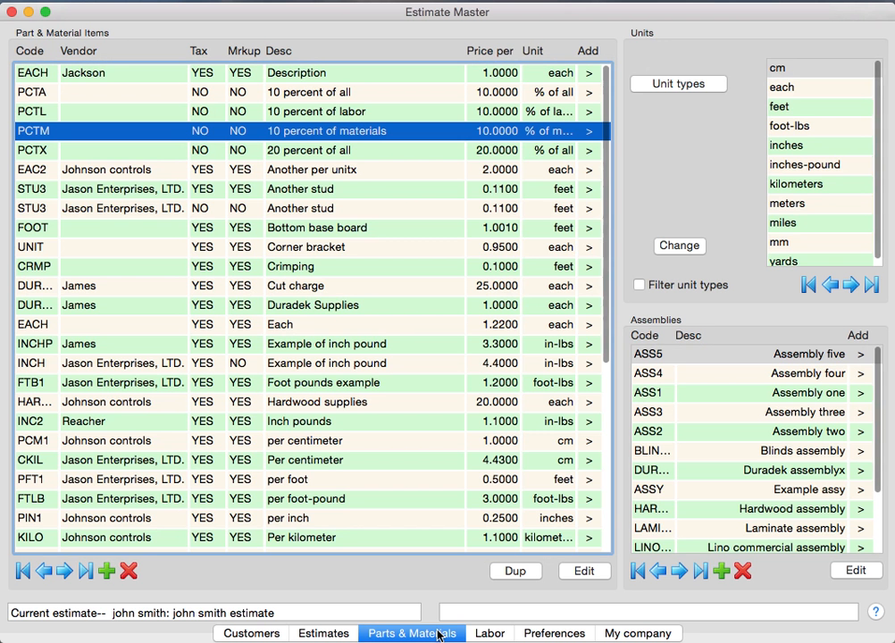